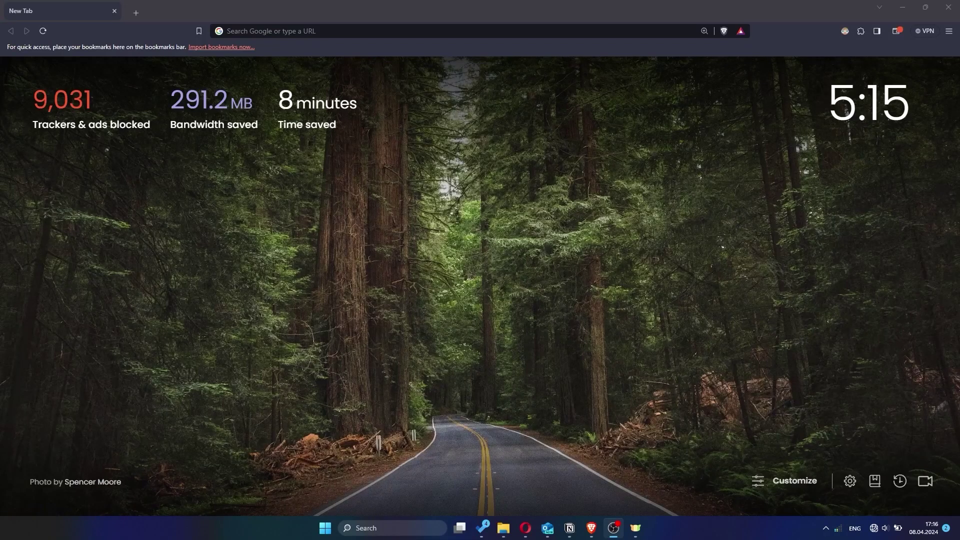
# Go to 192.168.1.1 in Brave's address bar to load the router login page
pyautogui.click(572, 34)
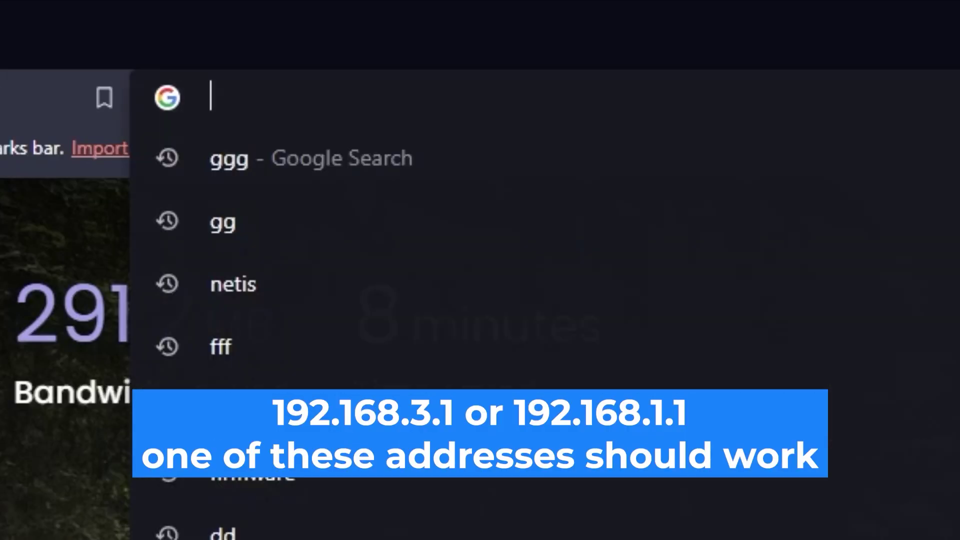
pyautogui.write('19')
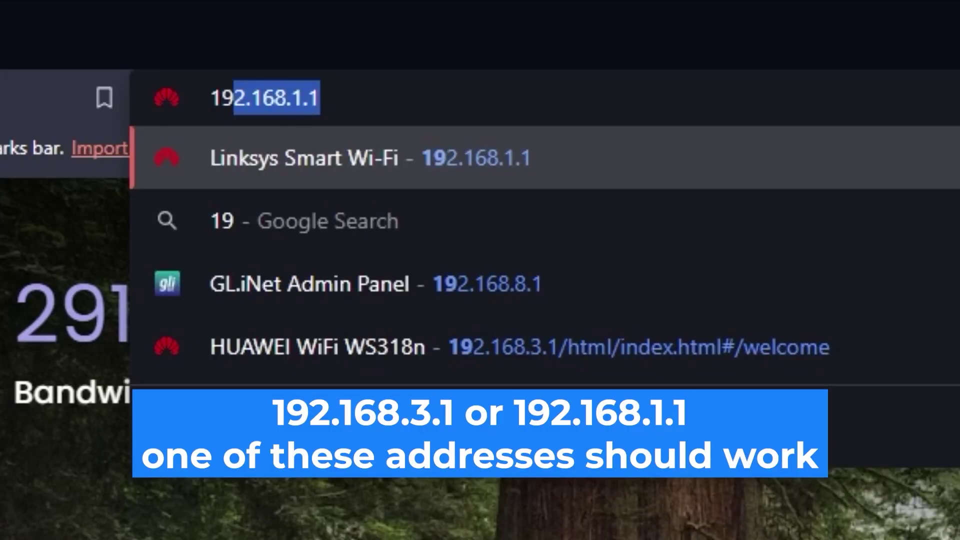
pyautogui.write('2.168')
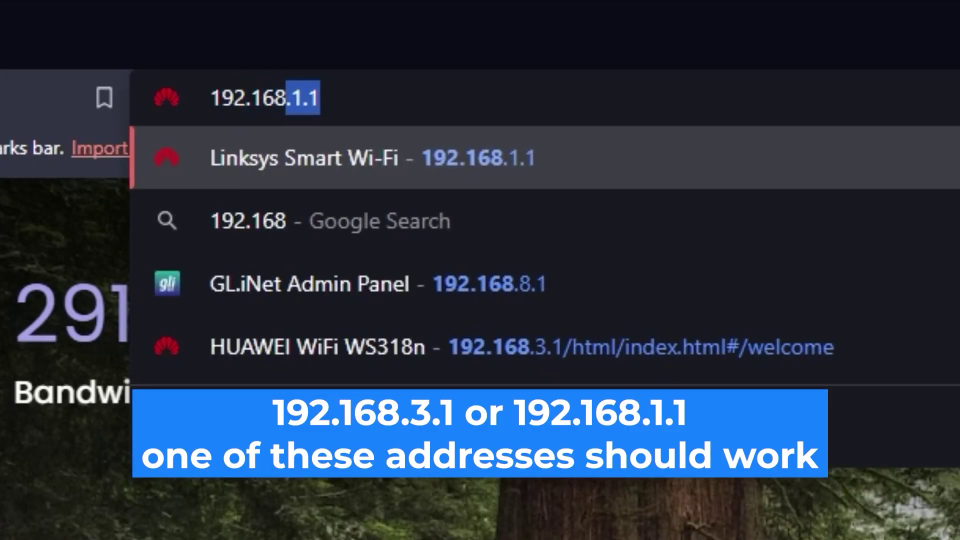
pyautogui.write('.1.1')
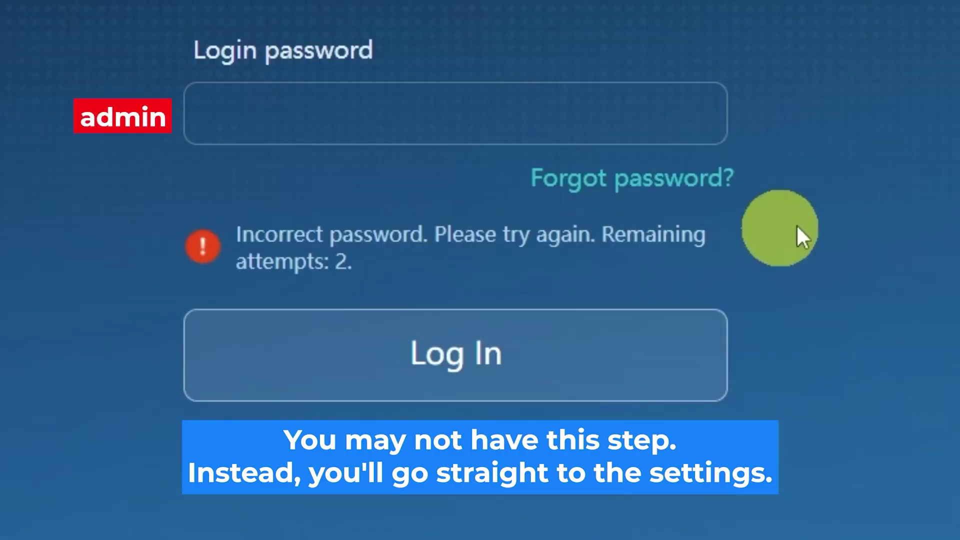
# Sign in with the router login password, retrying with a different password after the first attempt
pyautogui.click(527, 114)
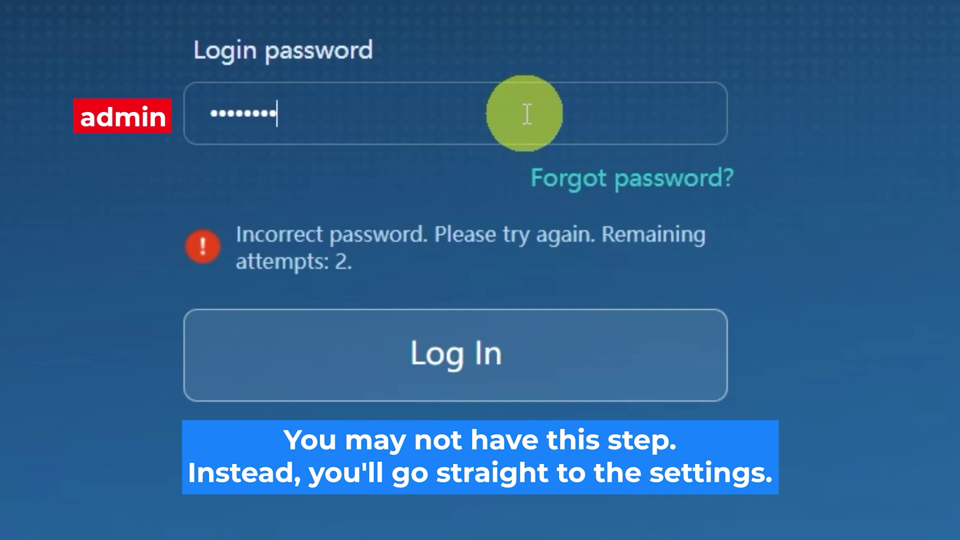
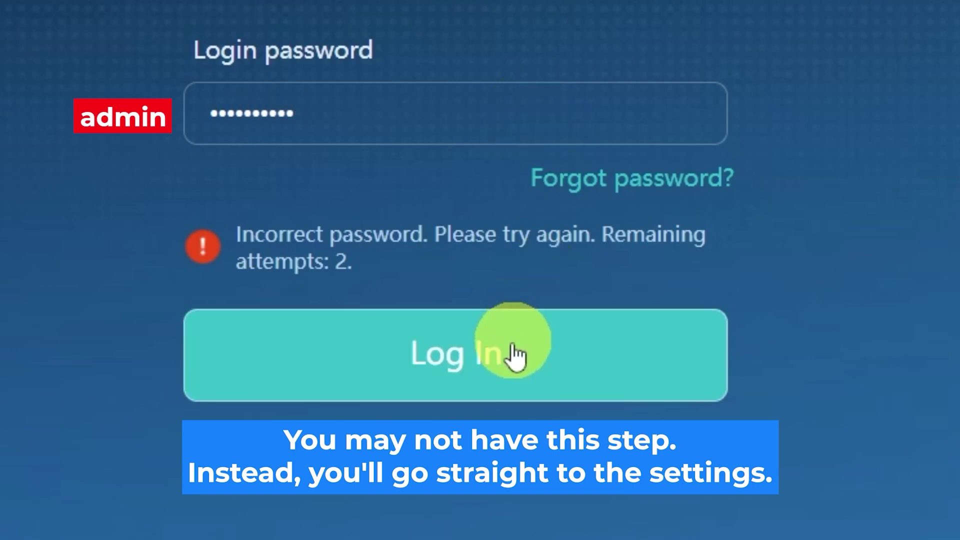
pyautogui.click(517, 354)
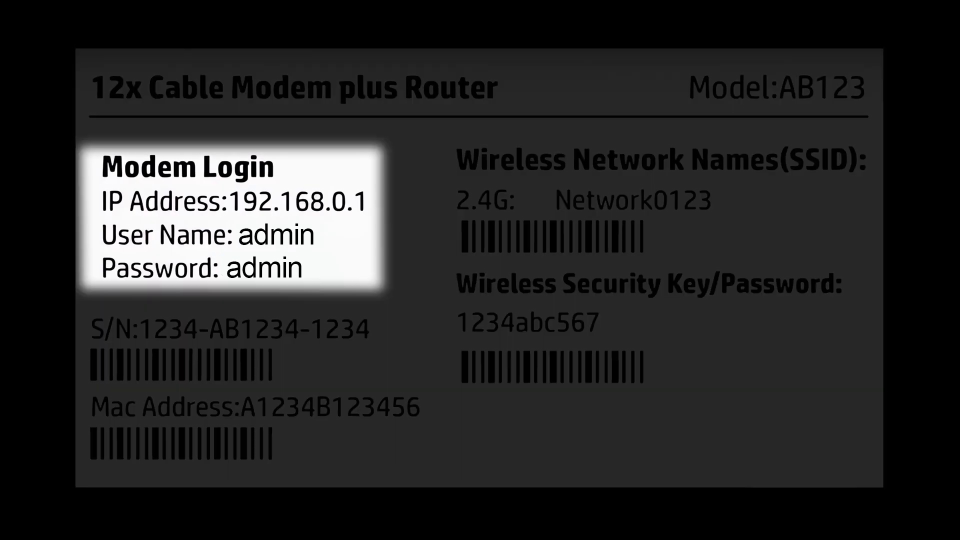
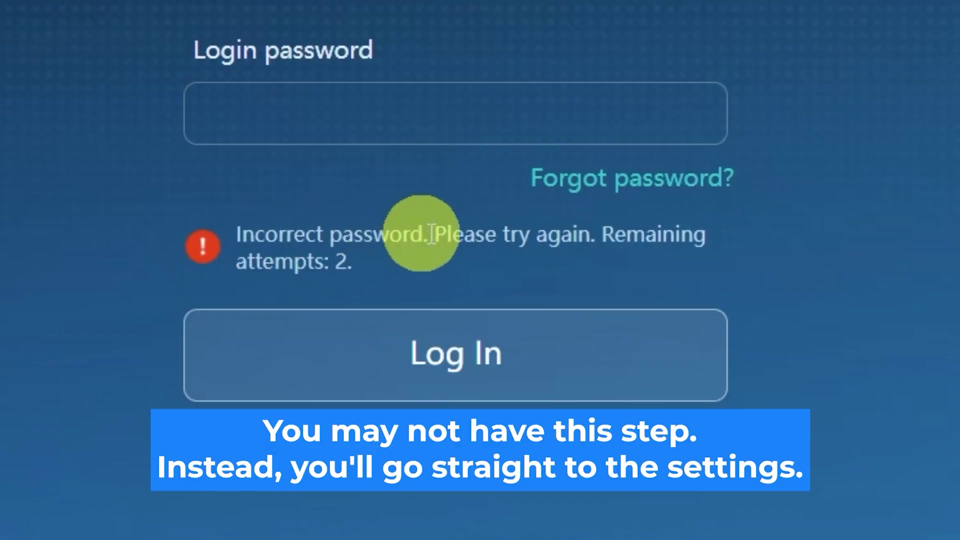
pyautogui.click(525, 114)
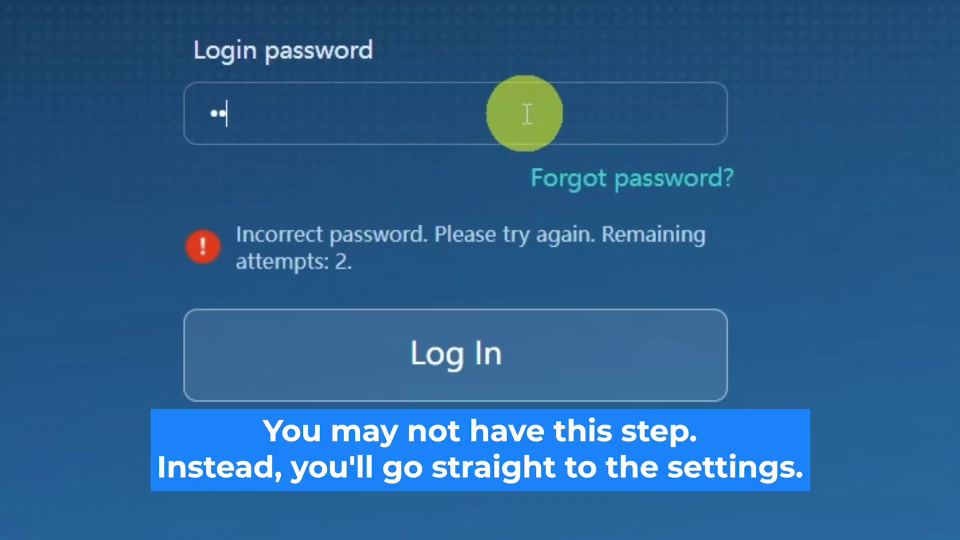
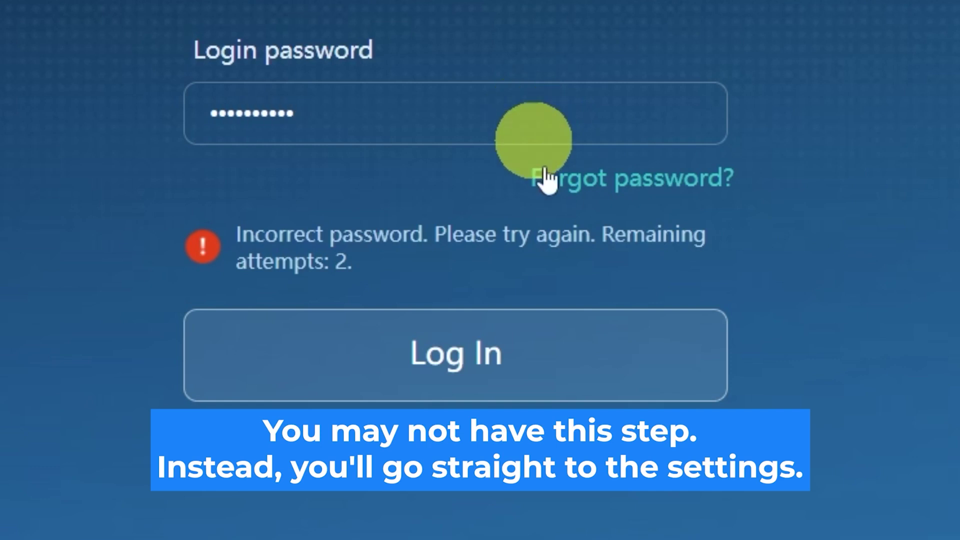
pyautogui.click(516, 356)
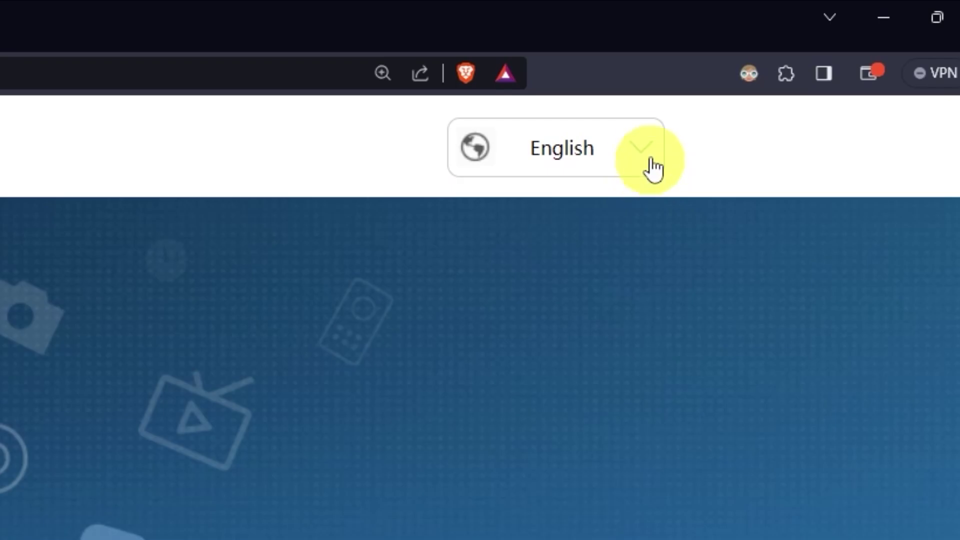
# Keep English as the language, accept the End User License Agreement, and start the setup wizard
pyautogui.click(648, 169)
pyautogui.scroll(-3, 554, 337)
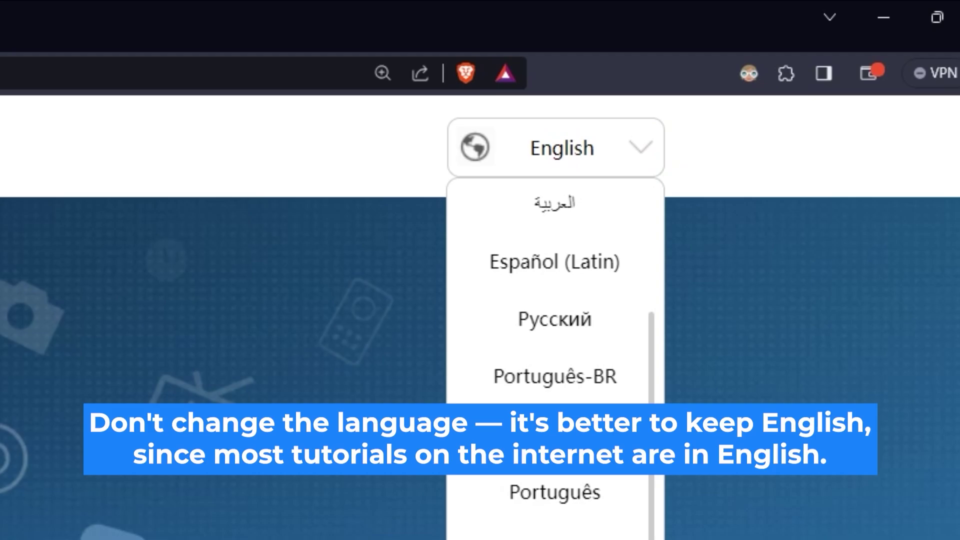
pyautogui.scroll(5, 555, 338)
pyautogui.click(309, 498)
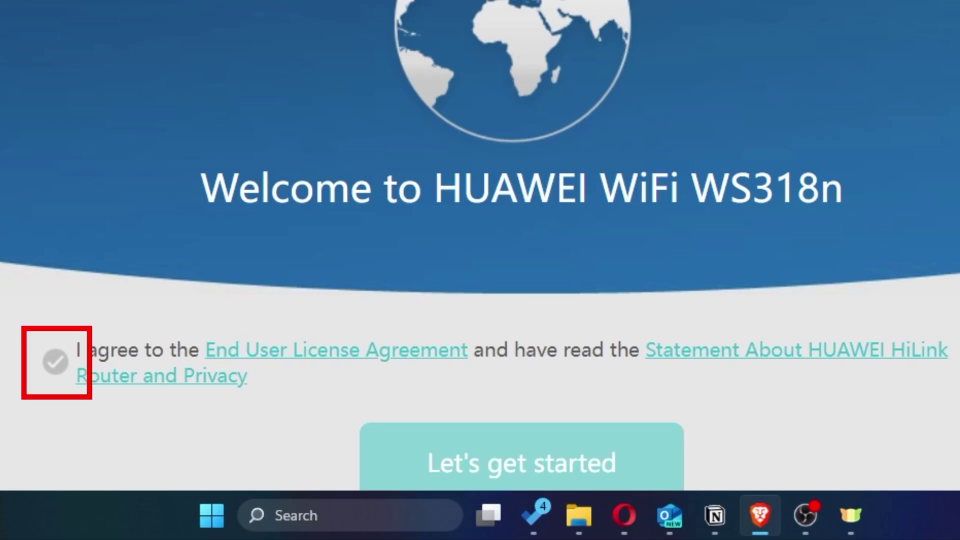
pyautogui.click(54, 361)
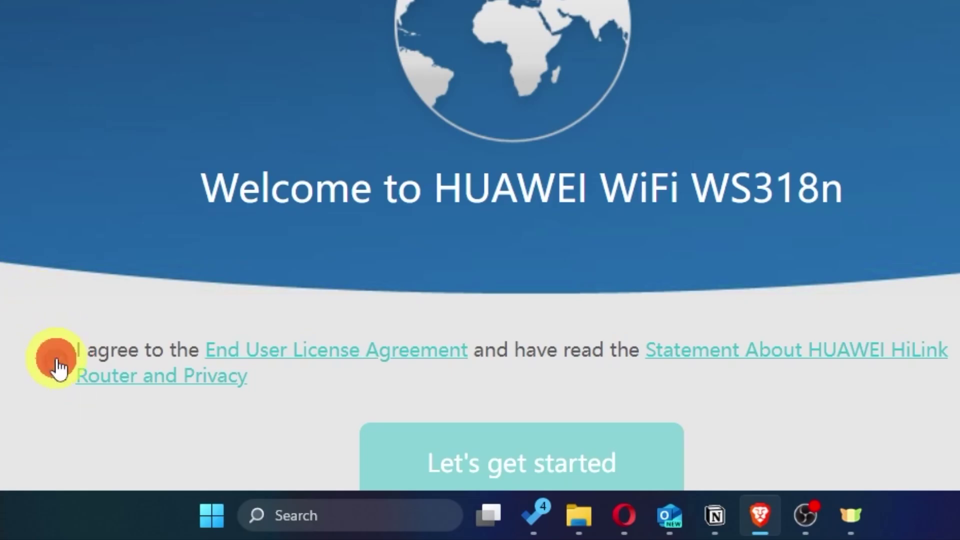
pyautogui.scroll(-2, 480, 300)
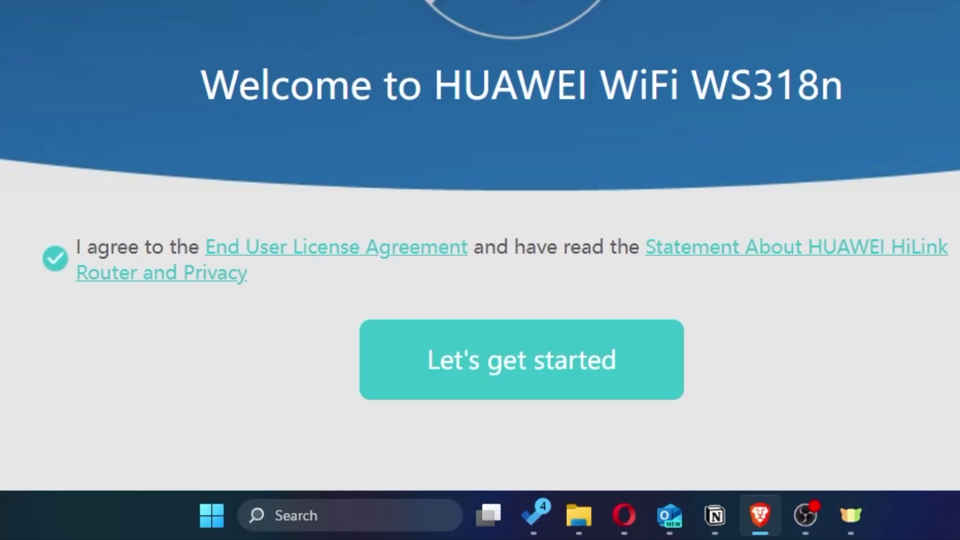
pyautogui.click(488, 395)
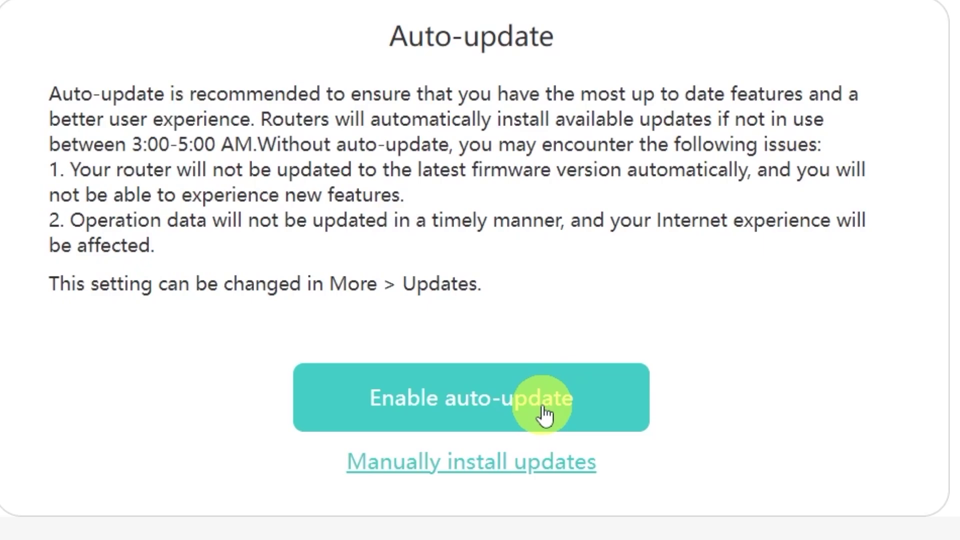
# Choose 'Manually install updates' instead of automatic updates
pyautogui.click(458, 473)
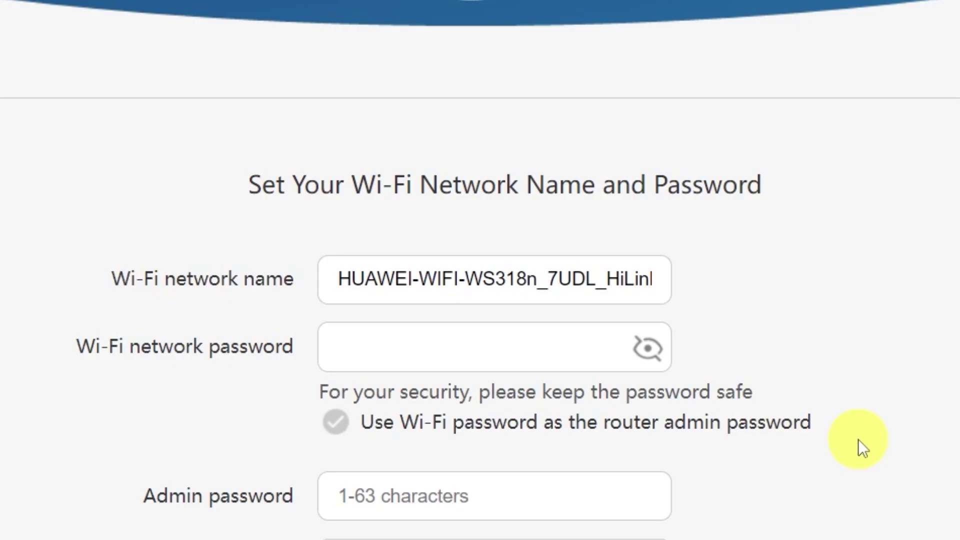
pyautogui.scroll(-2, 858, 435)
pyautogui.scroll(-1, 859, 435)
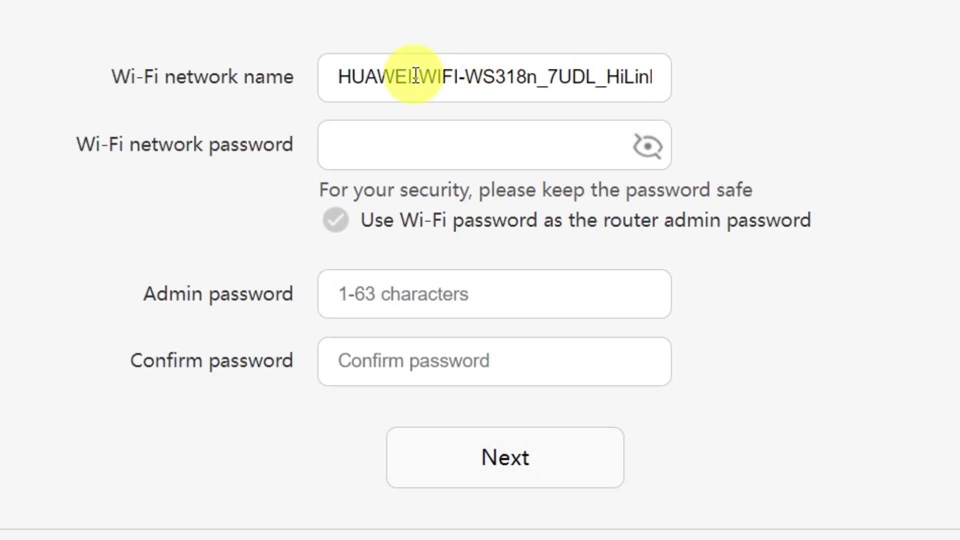
# Trim the Wi-Fi network name down to HUAWEI and start entering the Wi-Fi password
pyautogui.moveTo(411, 77); pyautogui.dragTo(763, 69)
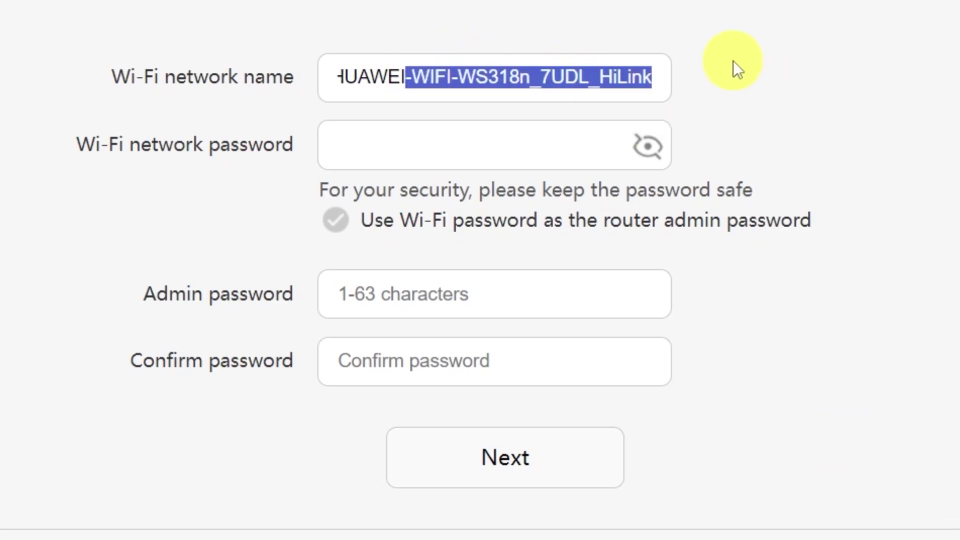
pyautogui.press('BackSpace')
pyautogui.click(466, 145)
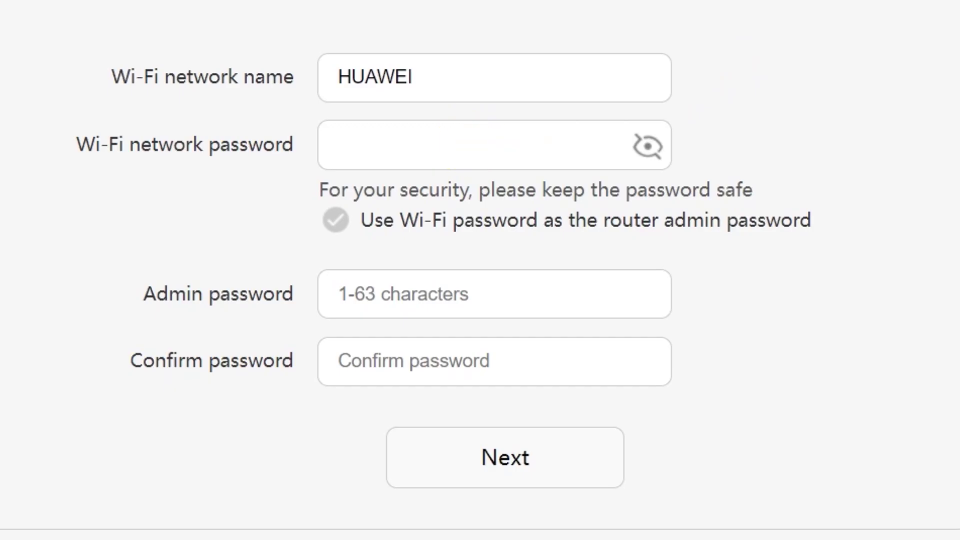
pyautogui.write('••••')
pyautogui.write('•')
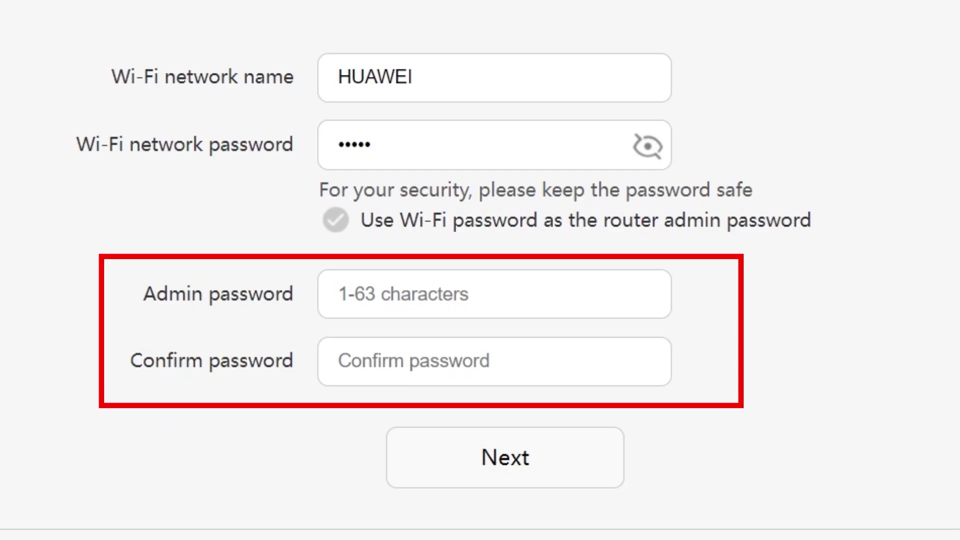
# Lengthen the Wi-Fi password to ten characters and reuse it as the admin password
pyautogui.click(426, 293)
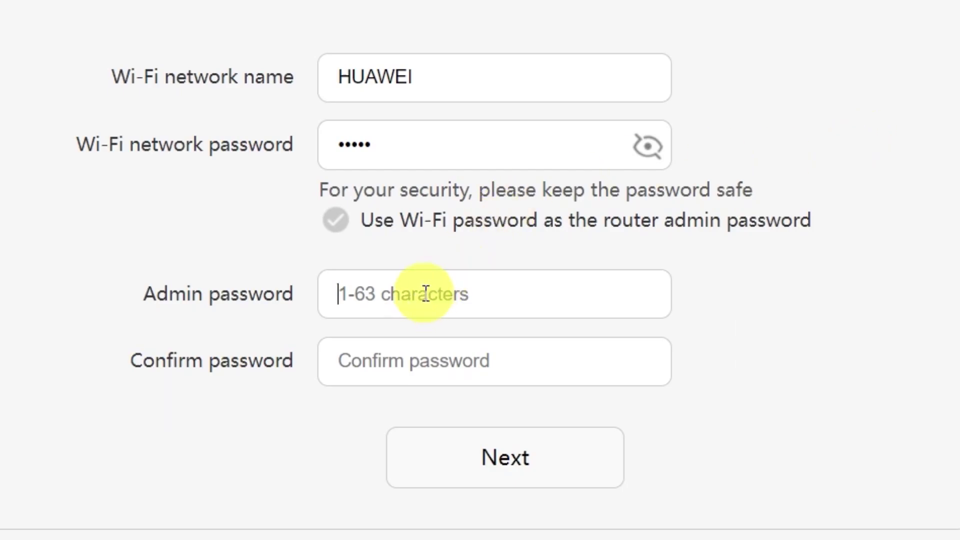
pyautogui.click(434, 360)
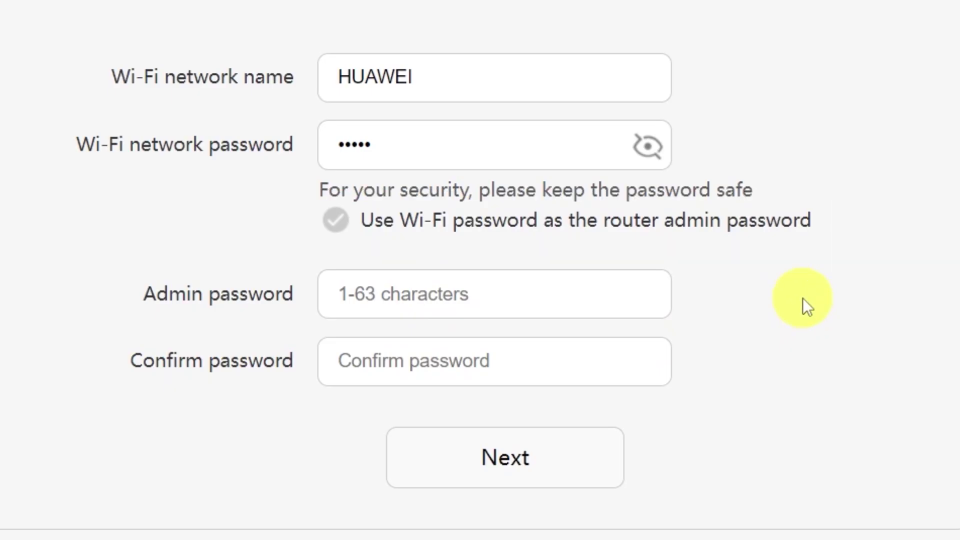
pyautogui.click(335, 221)
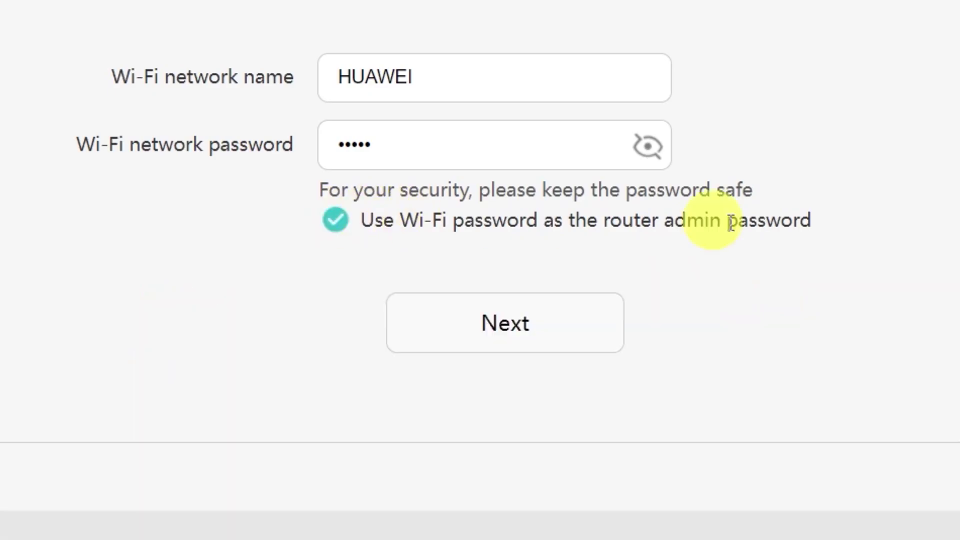
pyautogui.click(515, 325)
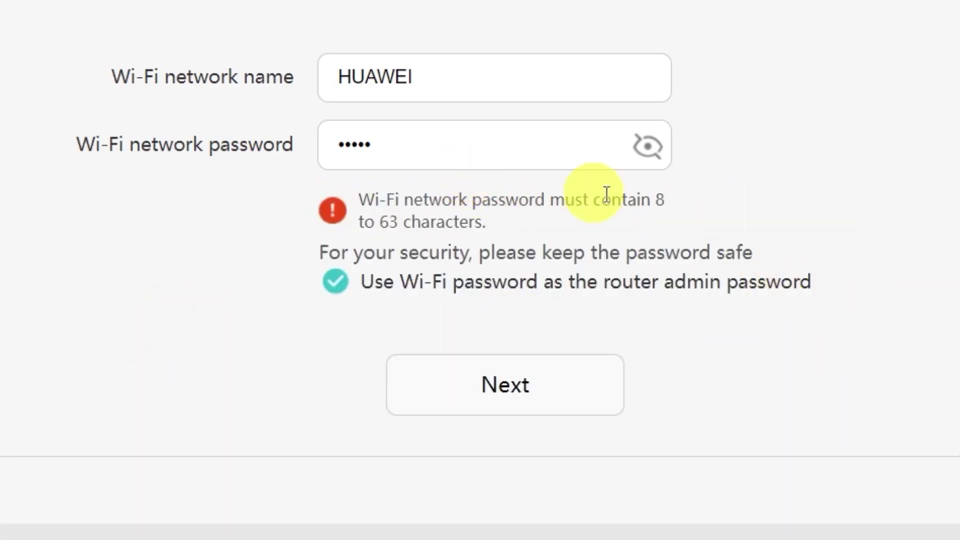
pyautogui.click(508, 147)
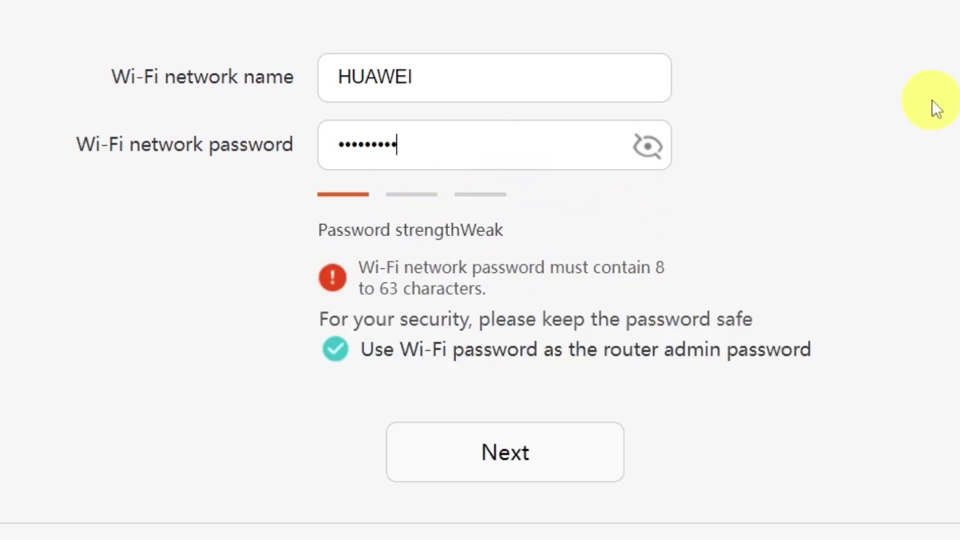
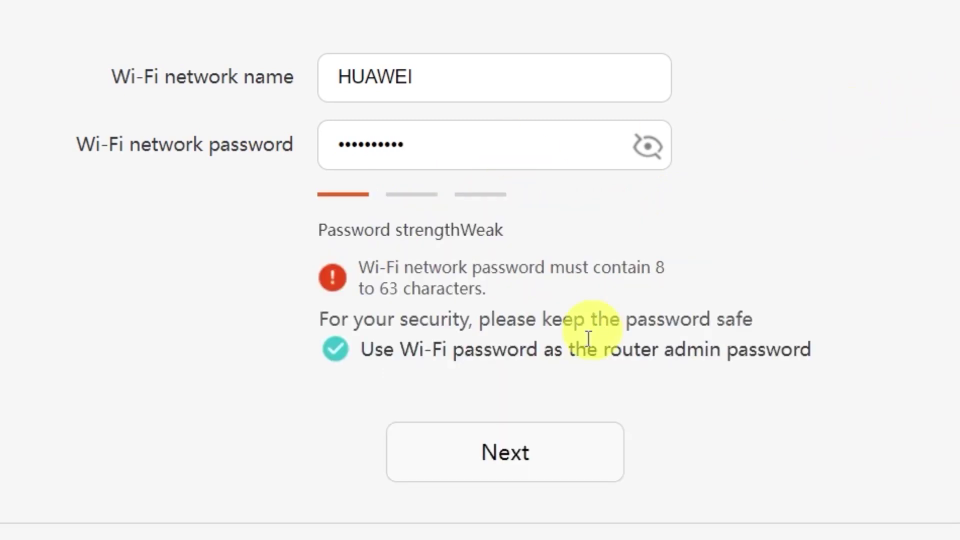
pyautogui.click(515, 463)
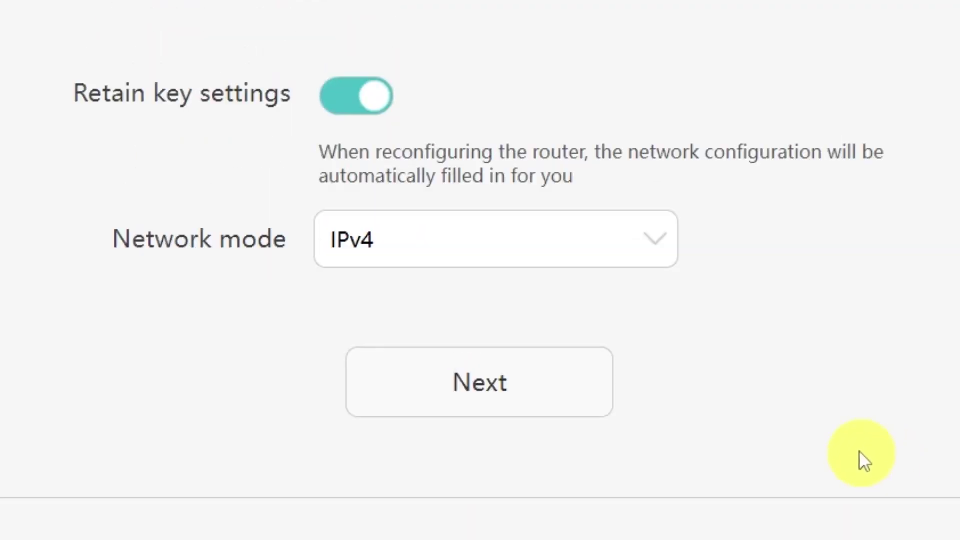
# Keep IPv4 as the network mode, join the HUAWEI Wi-Fi, and finish the wizard
pyautogui.click(660, 241)
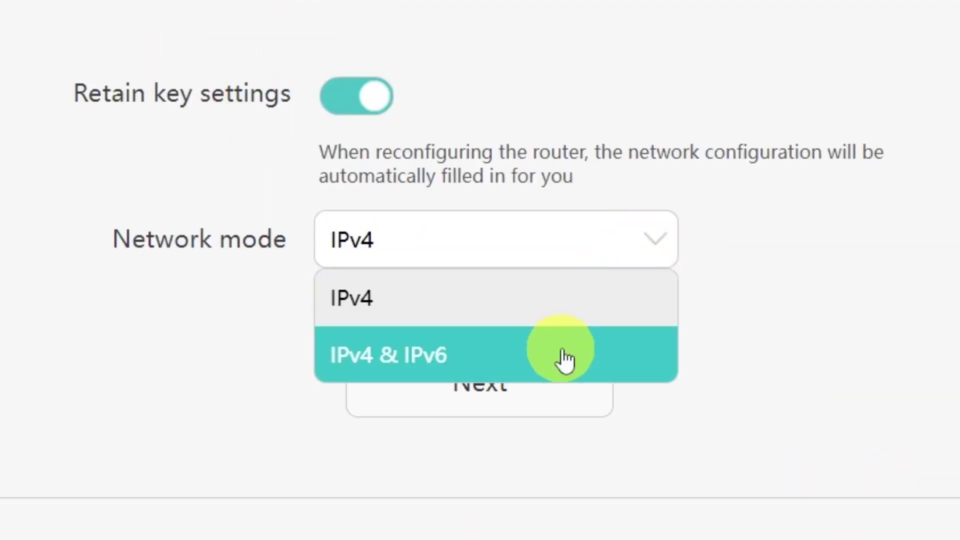
pyautogui.click(653, 241)
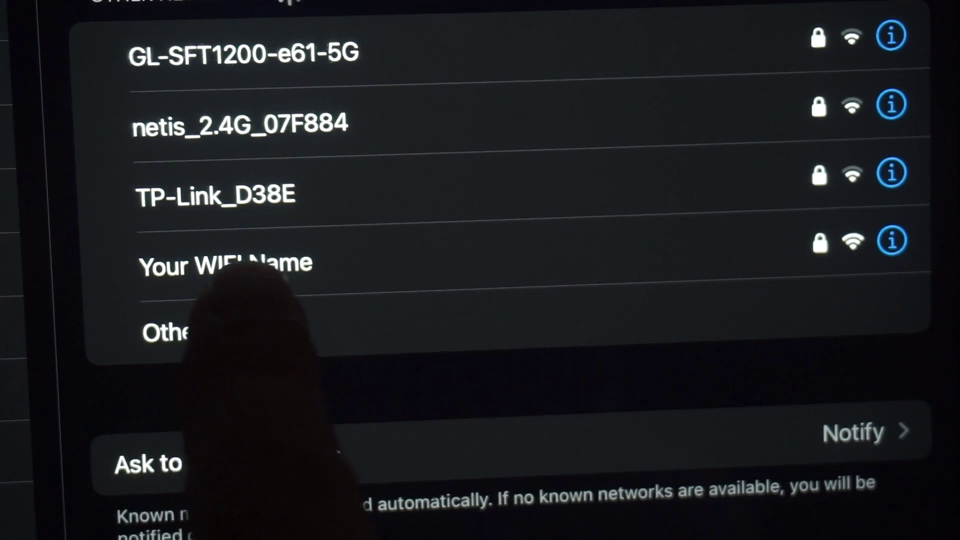
pyautogui.click(307, 259)
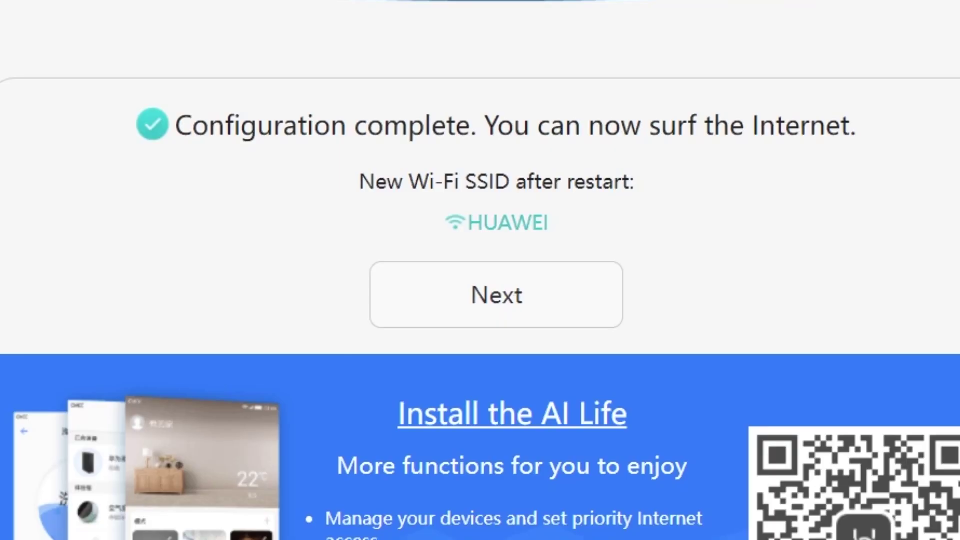
pyautogui.click(467, 292)
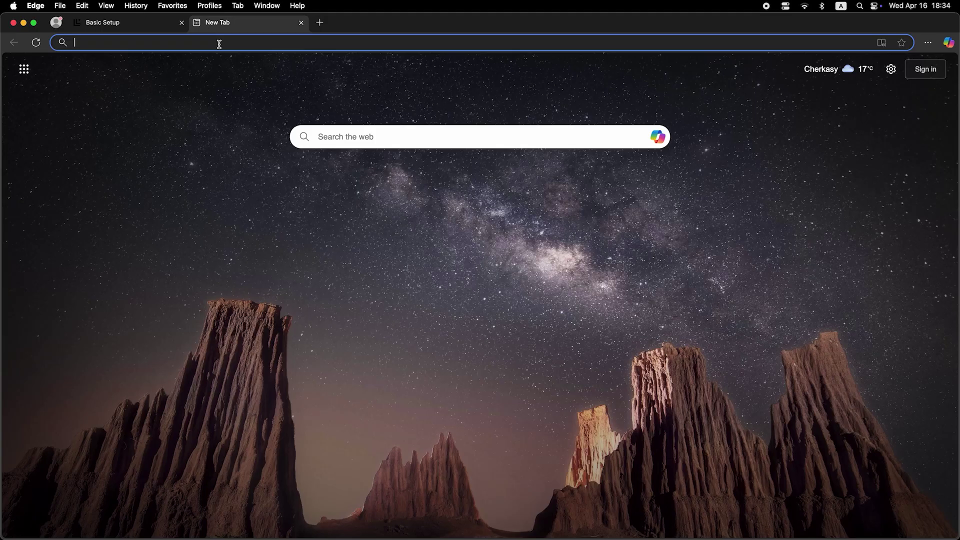
# Run a test web search, then log back in with the new admin password
pyautogui.click(219, 43)
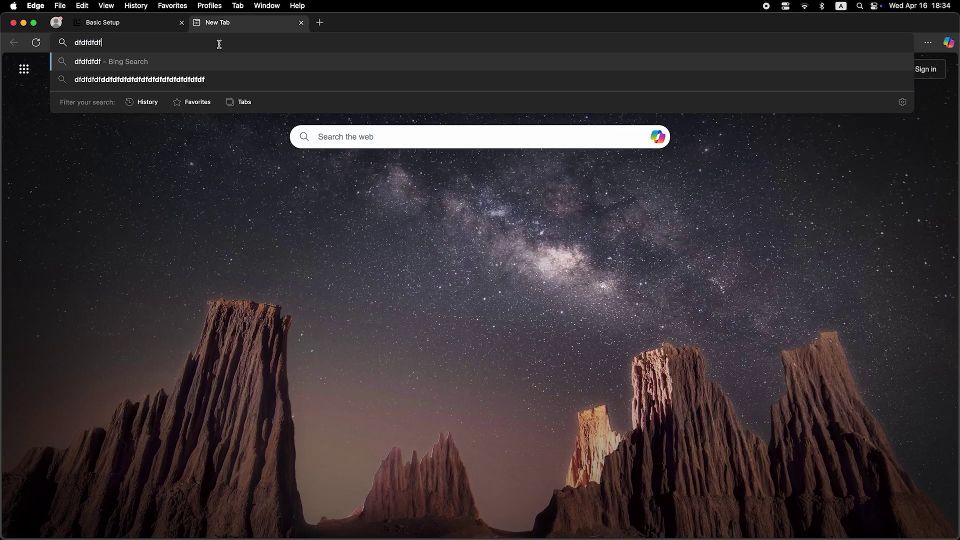
pyautogui.press('Return')
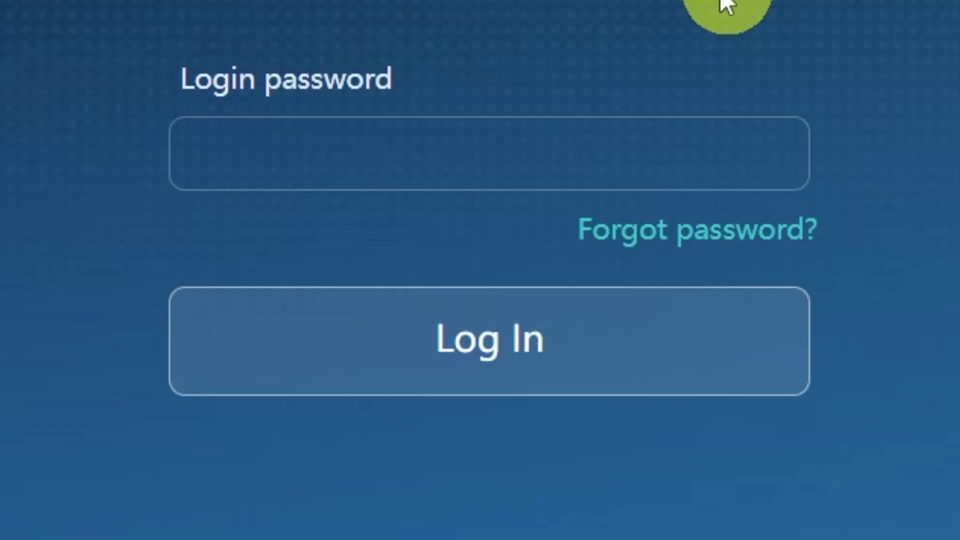
pyautogui.click(643, 163)
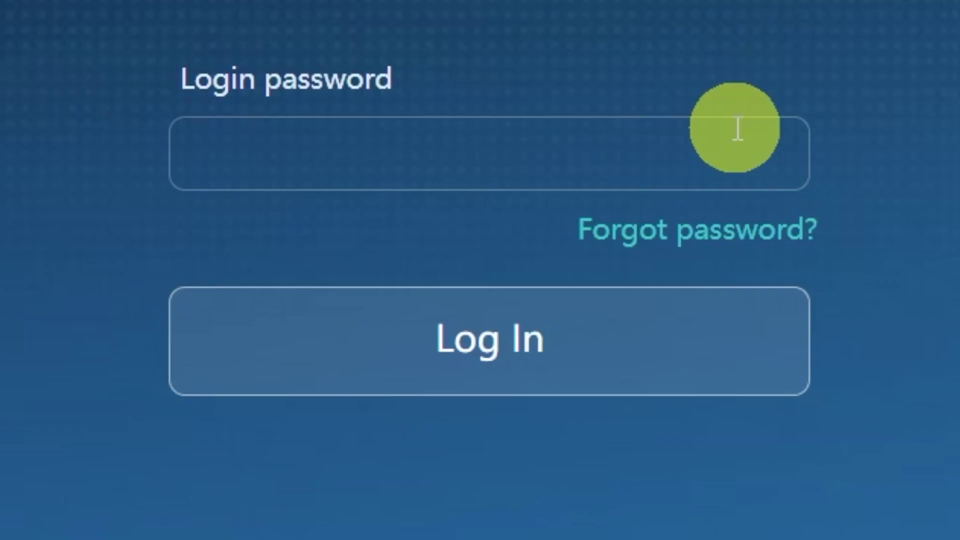
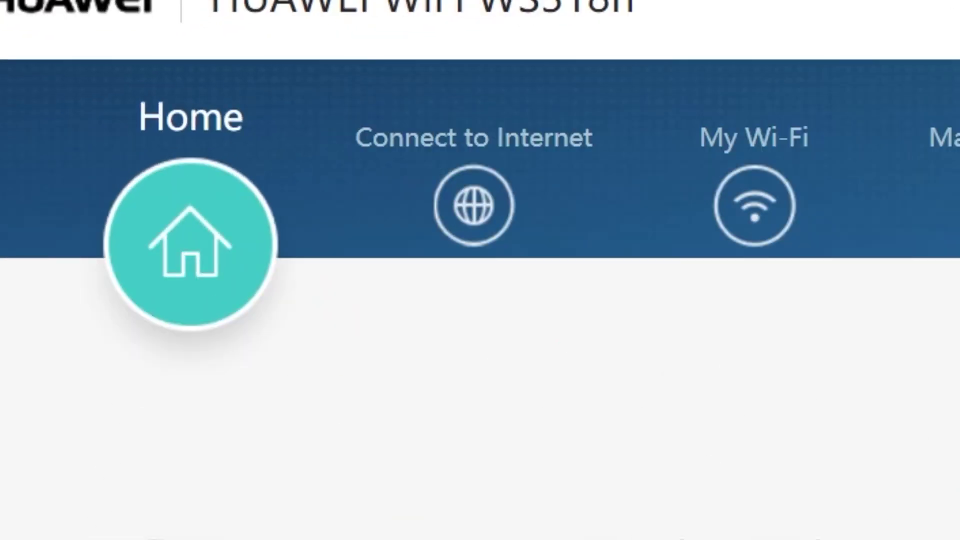
# In Connect to Internet, set MAC clone to PC MAC address and save
pyautogui.click(474, 219)
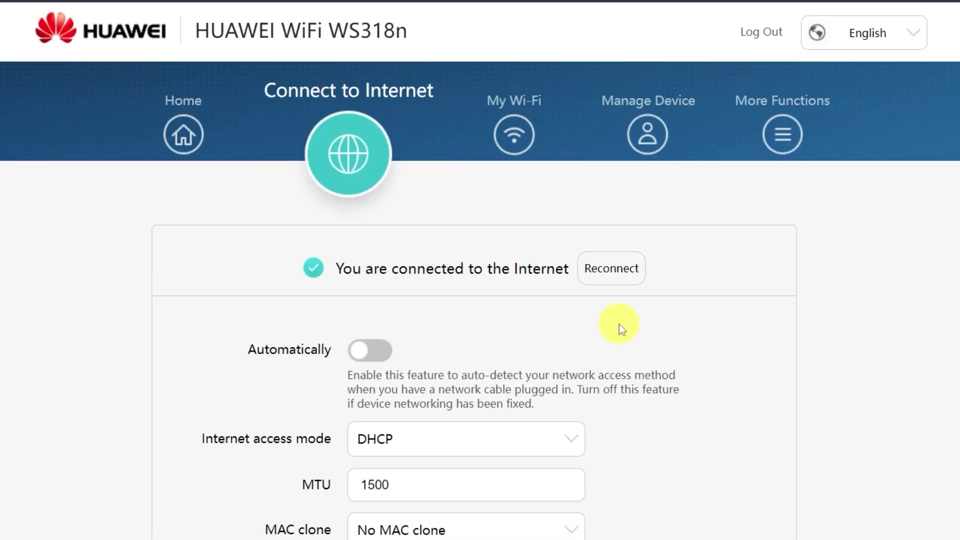
pyautogui.scroll(-5, 619, 324)
pyautogui.scroll(-3, 658, 352)
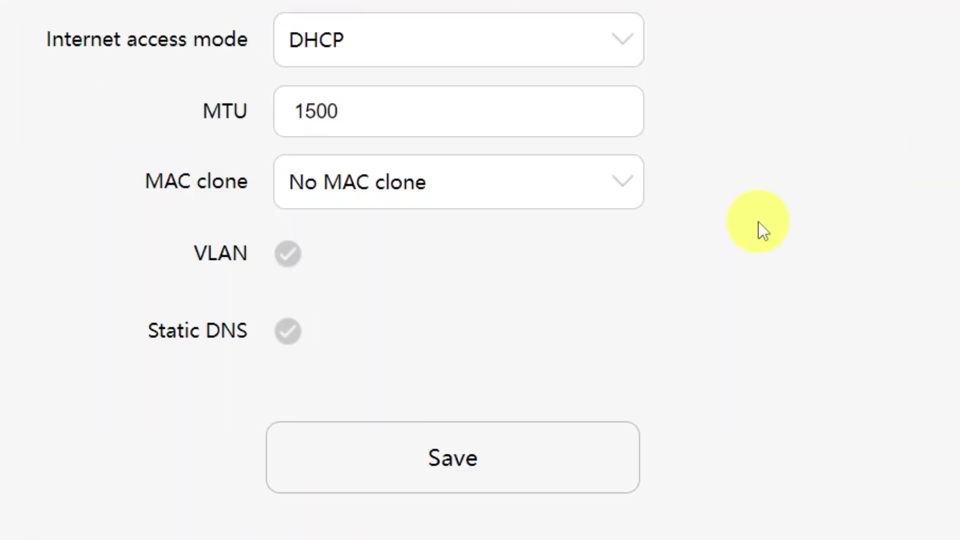
pyautogui.click(615, 188)
pyautogui.click(463, 307)
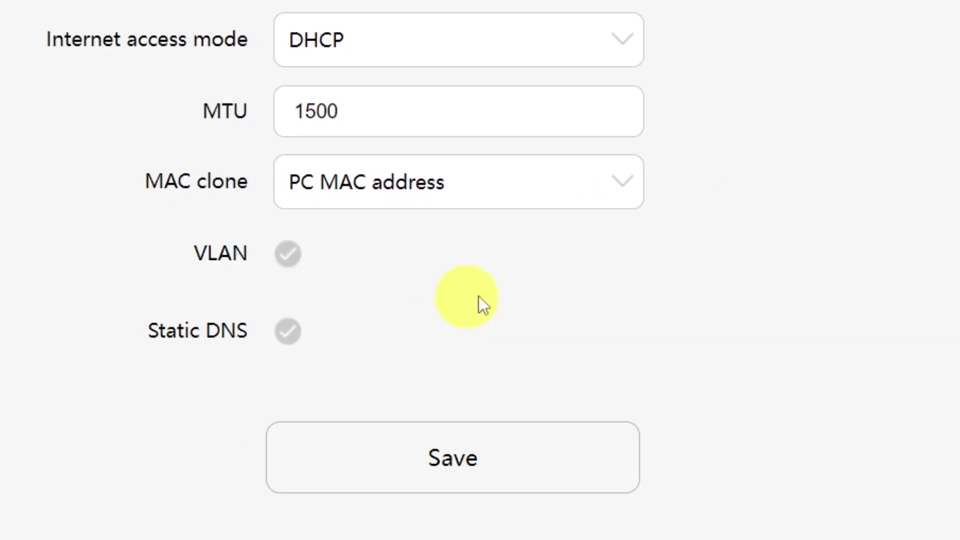
pyautogui.click(483, 474)
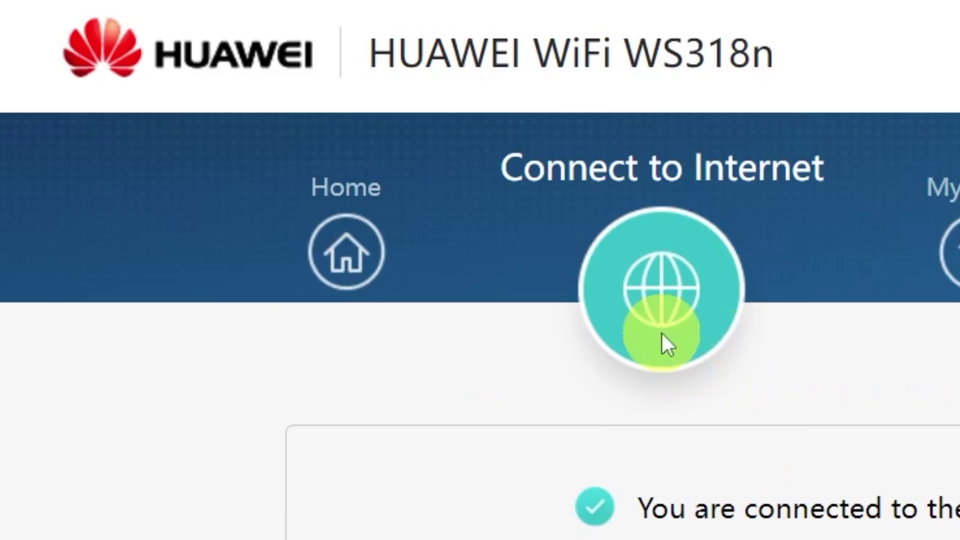
# From the Home page, choose Restart Router and confirm the restart prompt
pyautogui.click(363, 260)
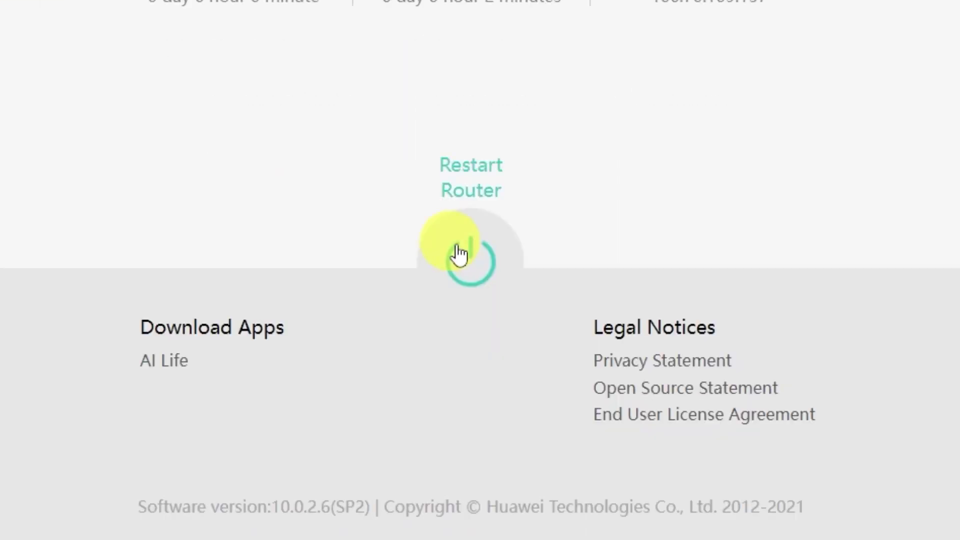
pyautogui.click(459, 255)
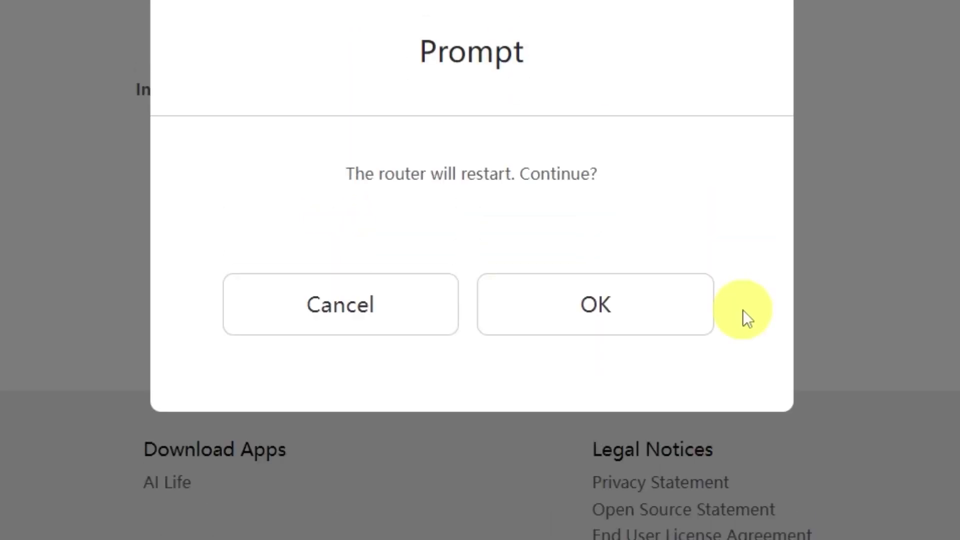
pyautogui.click(646, 317)
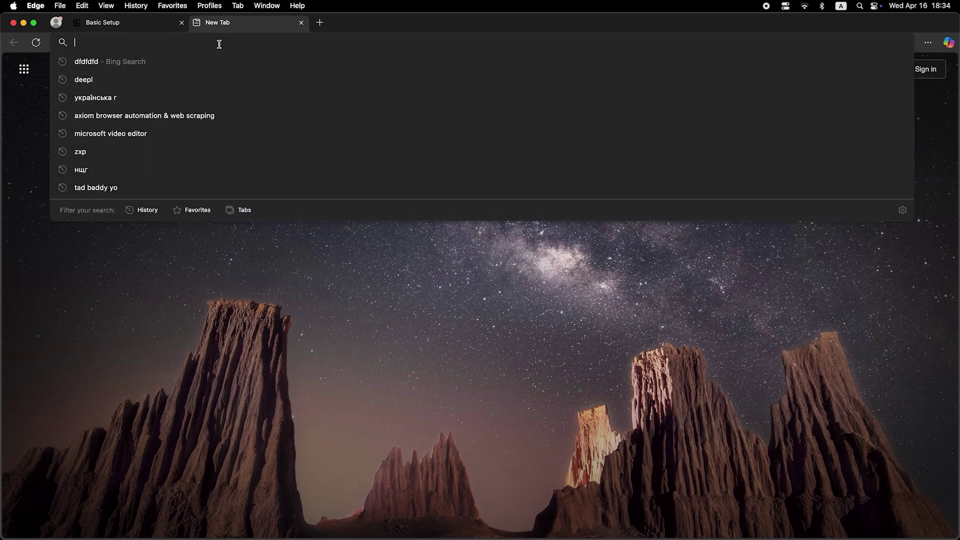
pyautogui.write('dfdfdfdf')
# Submit a test search from Edge's address bar to load Bing results
pyautogui.press('Return')
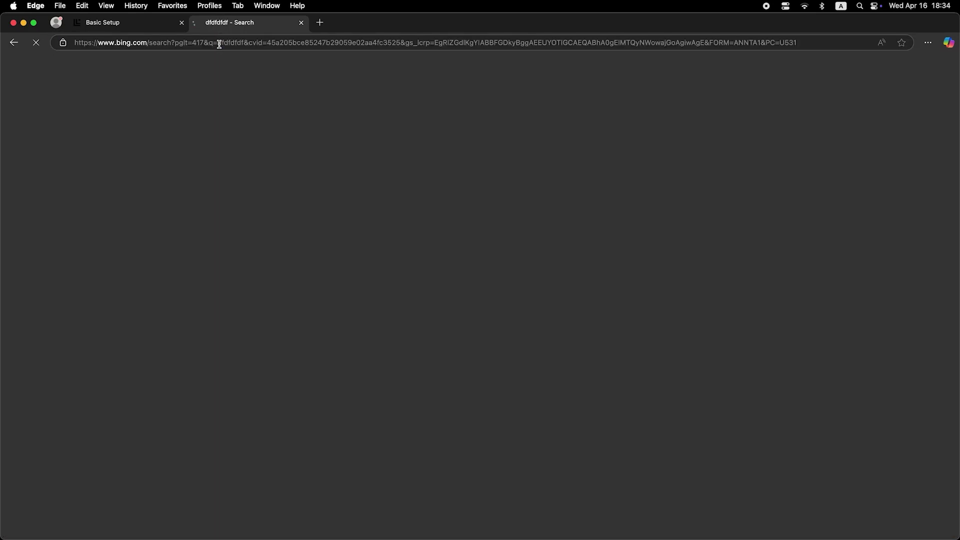